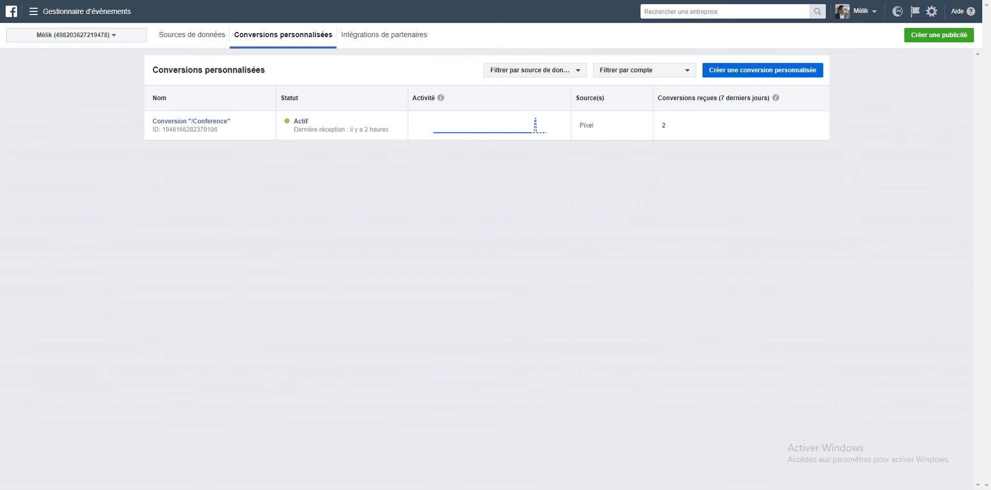
# Open the consultant's own website in a separate browser tab
pyautogui.hotkey('ctrl', 't')
pyautogui.write('mel')
pyautogui.press('Return')
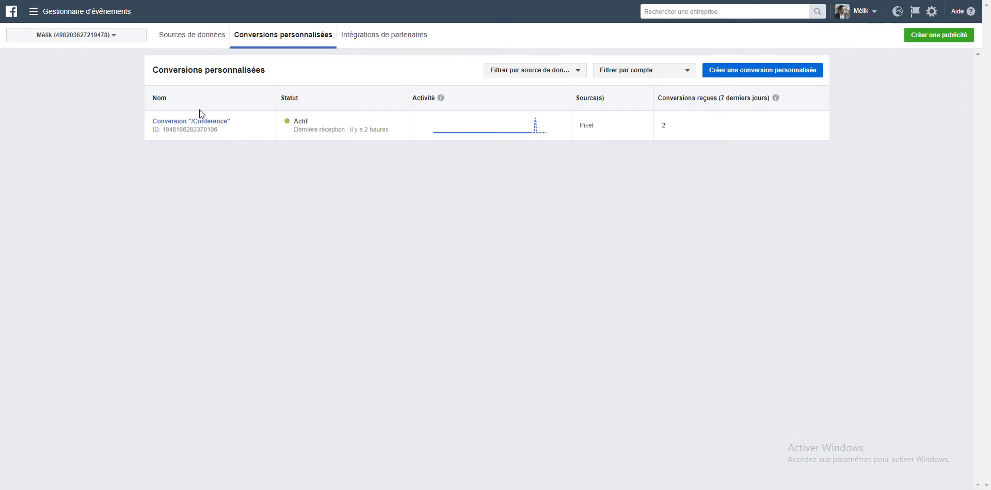
# Rename the custom conversion "/Conference" as Conversion "/certifications and close its overview
pyautogui.click(208, 121)
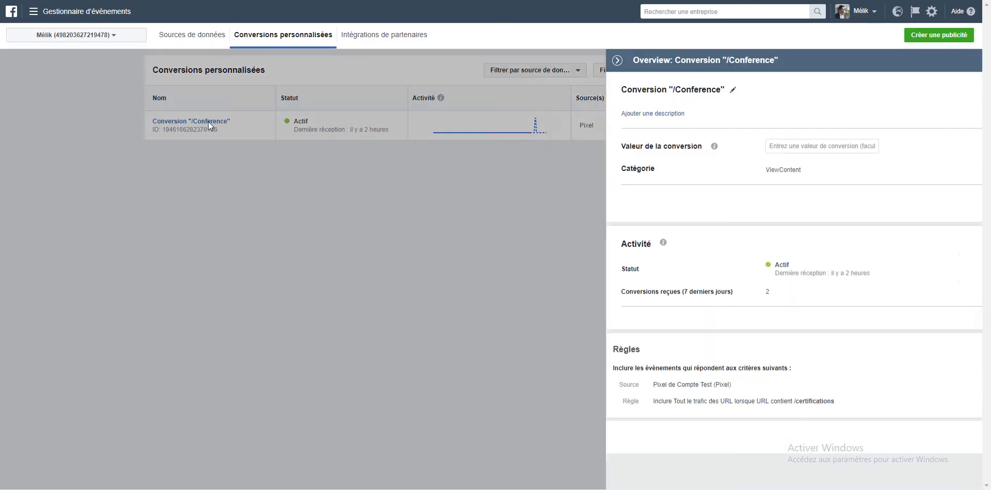
pyautogui.click(657, 92)
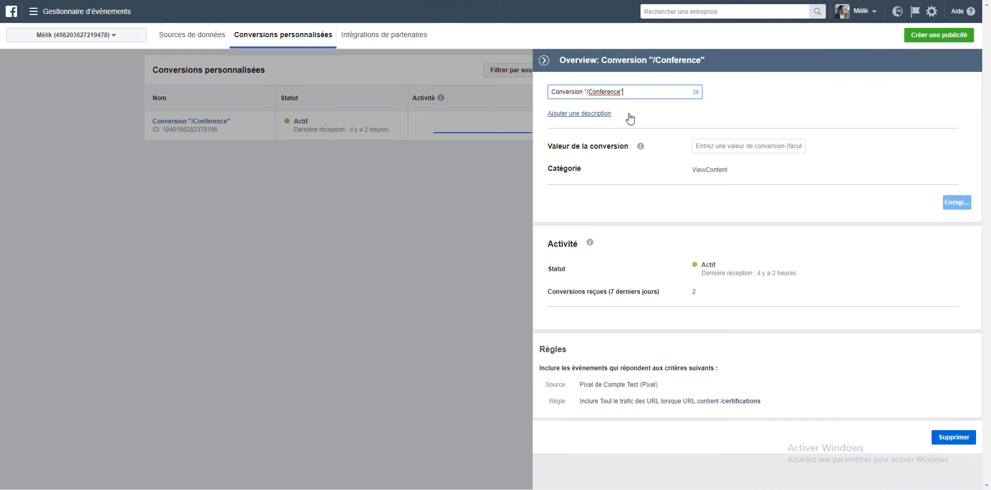
pyautogui.moveTo(625, 92); pyautogui.dragTo(584, 92)
pyautogui.write('certifications')
pyautogui.press('Return')
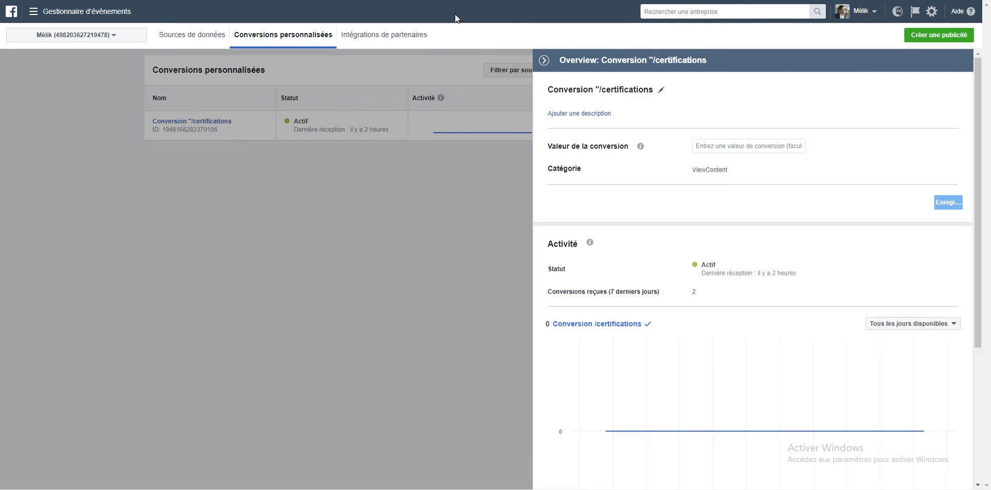
pyautogui.click(544, 61)
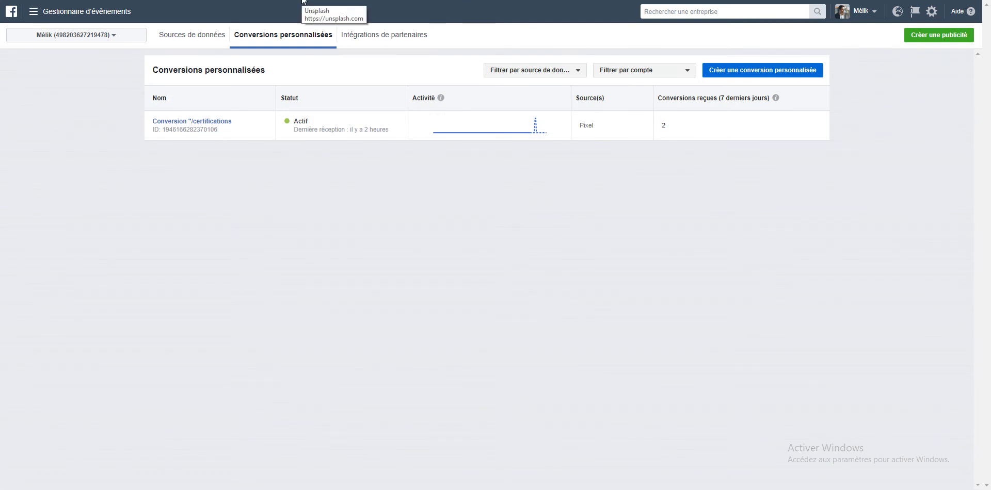
# Refresh the page, switch to the consultant's website and open its "Qui suis-je ?" page
pyautogui.press('F5')
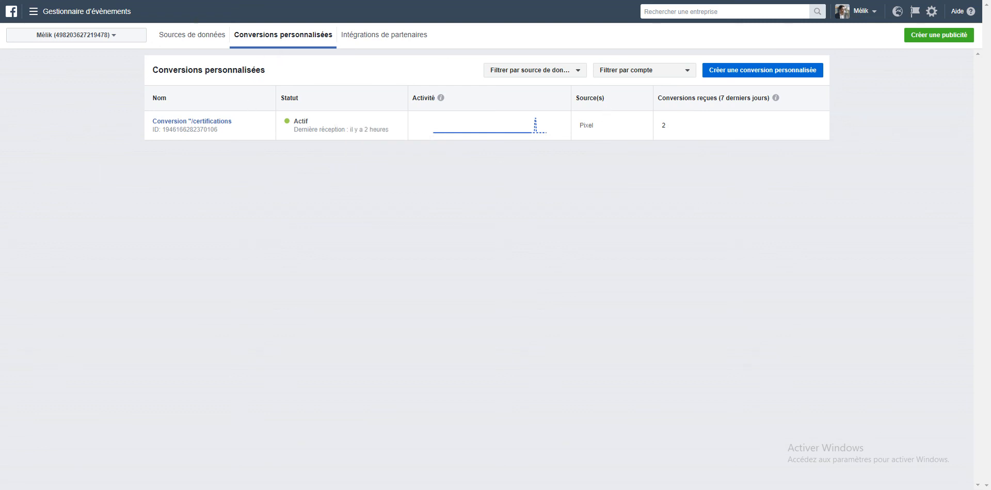
pyautogui.hotkey('ctrl', 'Tab')
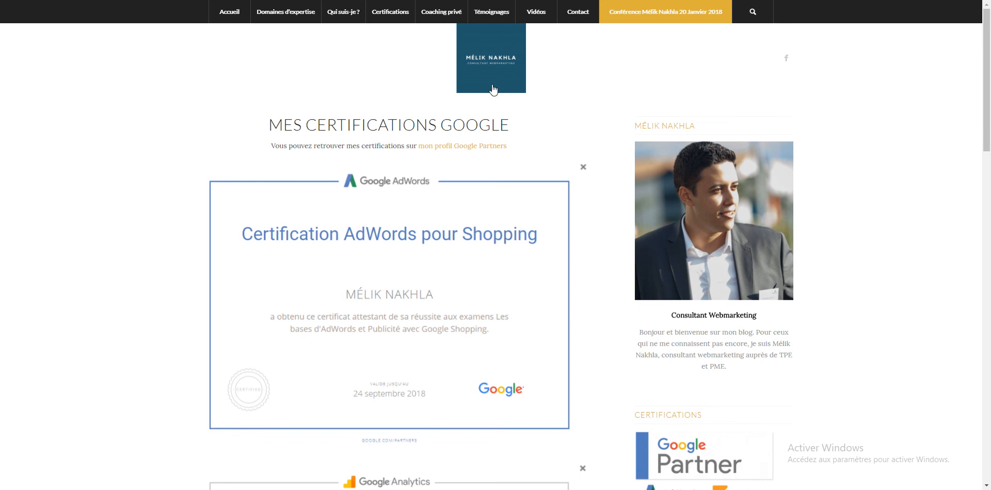
pyautogui.click(349, 19)
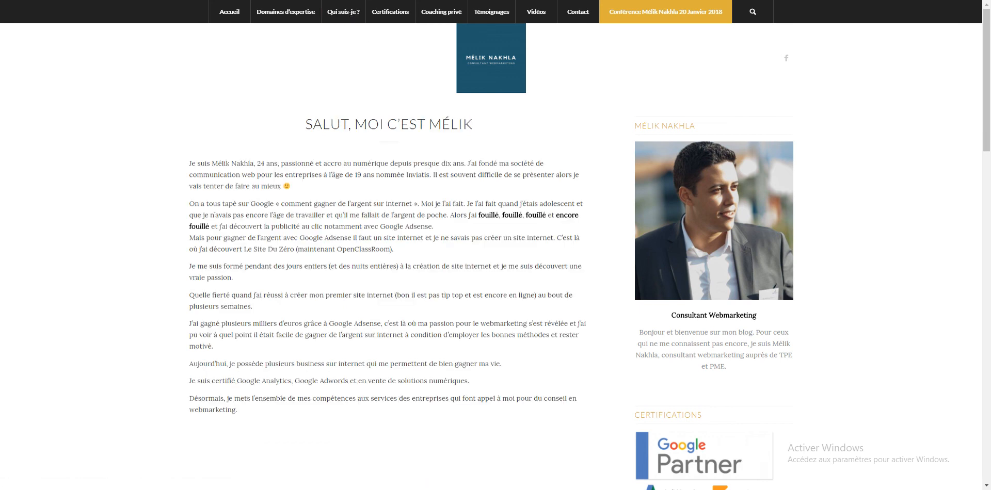
# Start a new custom conversion in the events manager with a rule for URLs containing /qui-suis-je/, copied from the website page's address
pyautogui.click(178, 1)
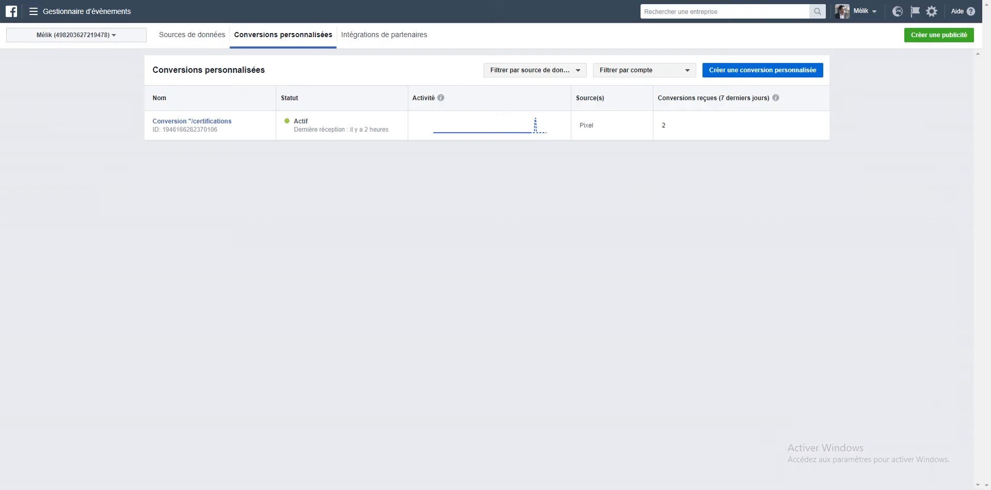
pyautogui.click(773, 76)
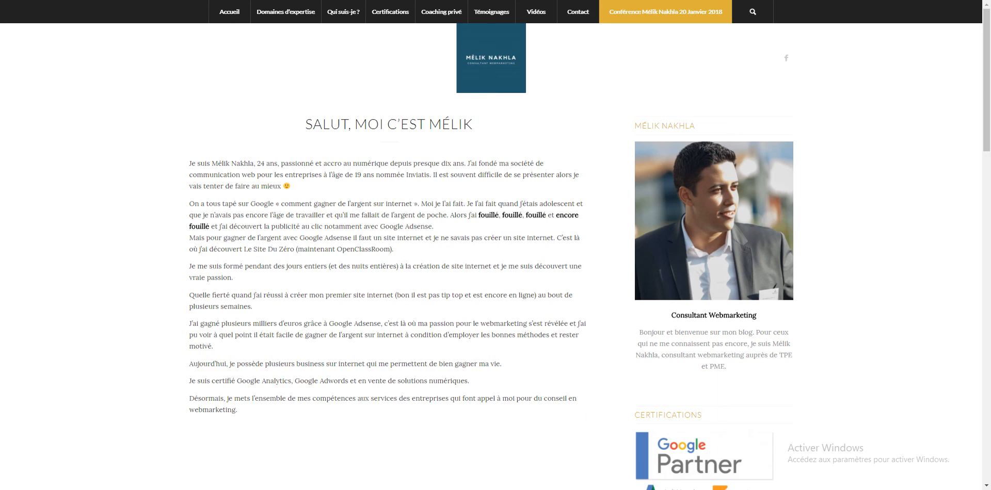
pyautogui.rightClick(119, 1)
pyautogui.click(135, 17)
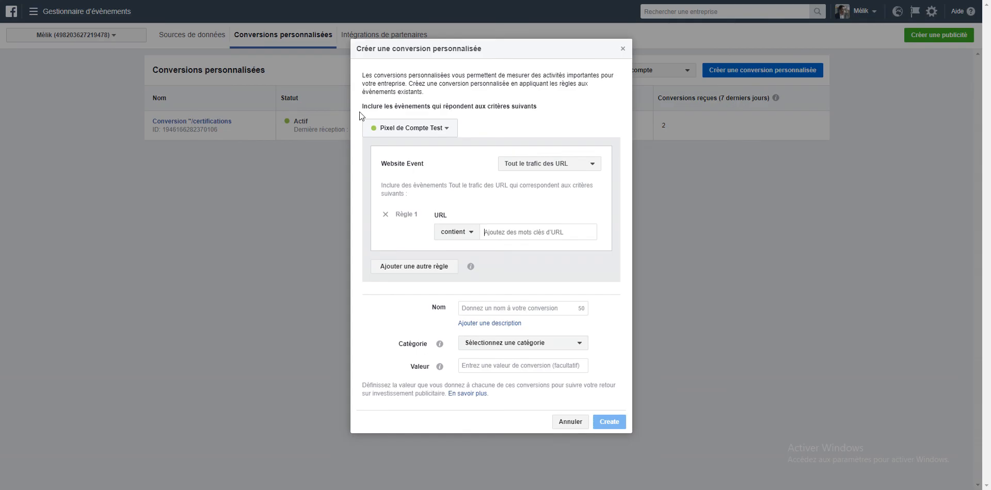
pyautogui.rightClick(503, 233)
pyautogui.click(545, 298)
pyautogui.press('Return')
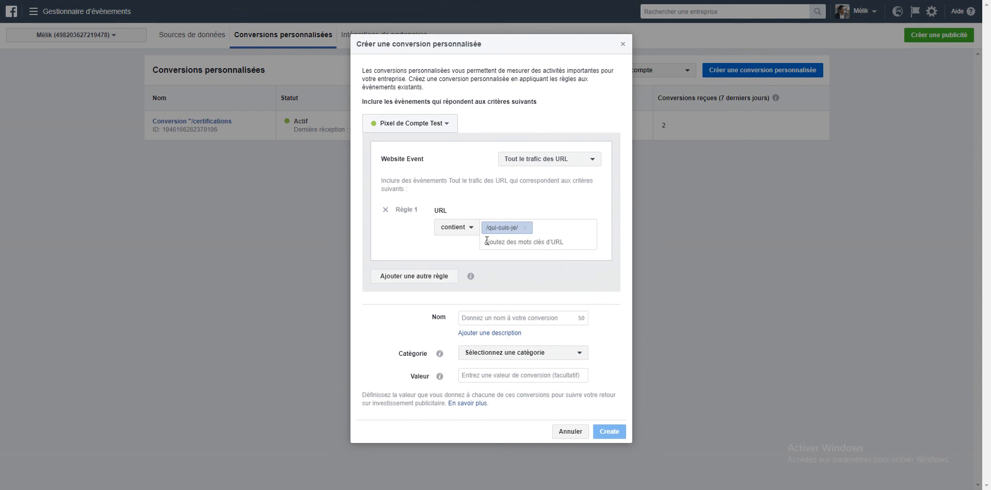
pyautogui.click(460, 230)
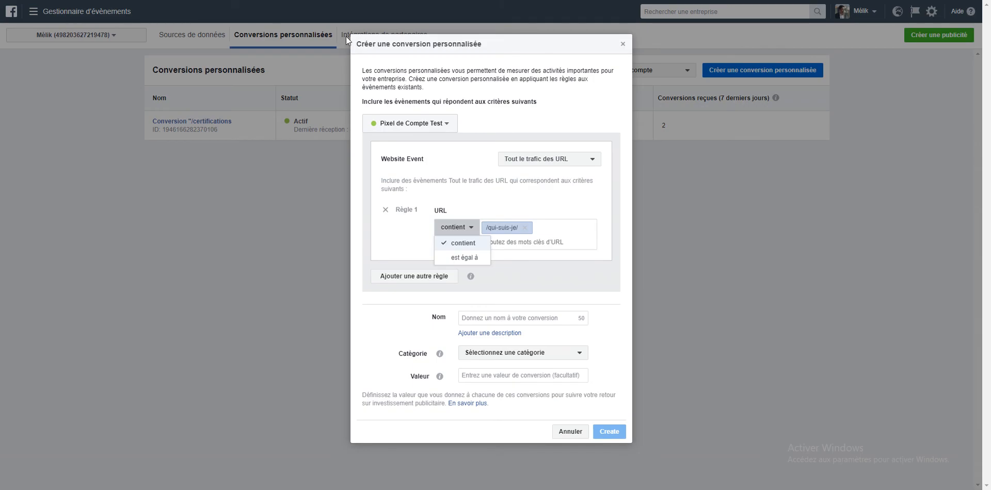
pyautogui.click(539, 246)
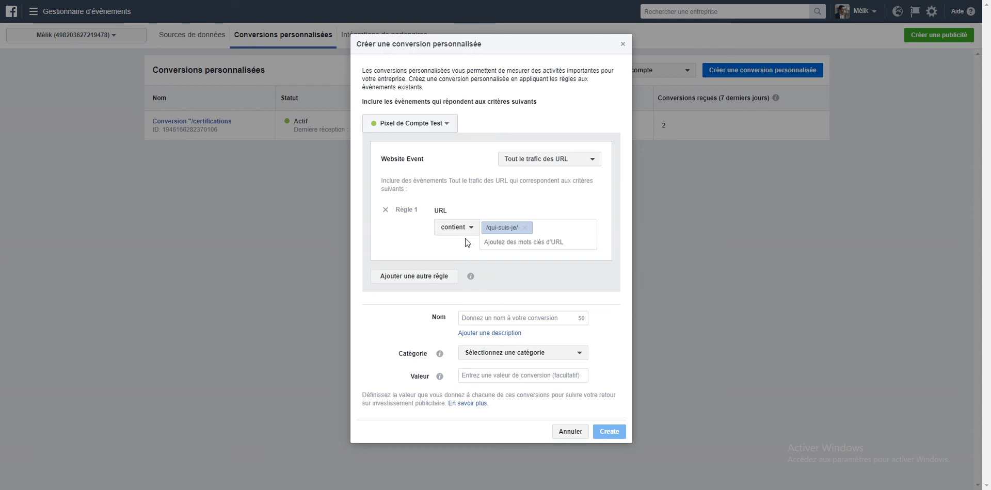
pyautogui.hotkey('ctrl', 'Tab')
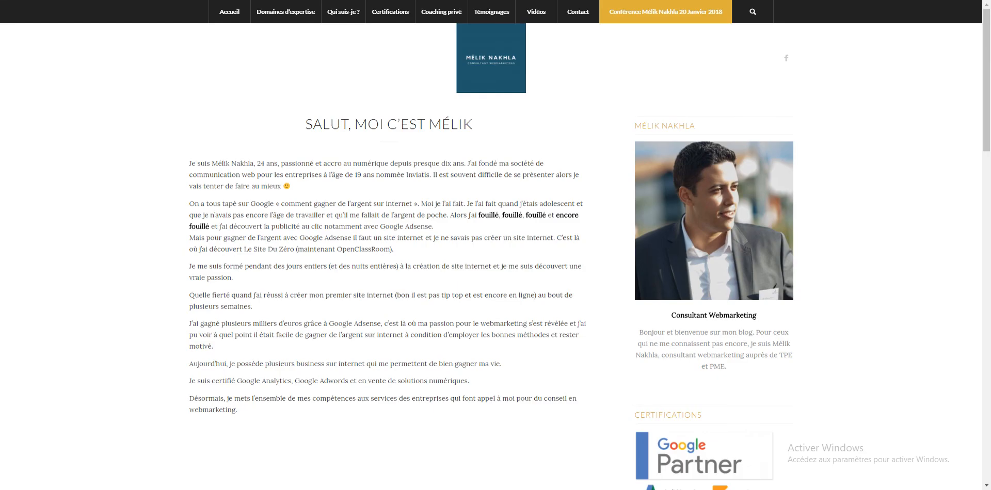
pyautogui.hotkey('ctrl', 'shift', 'Tab')
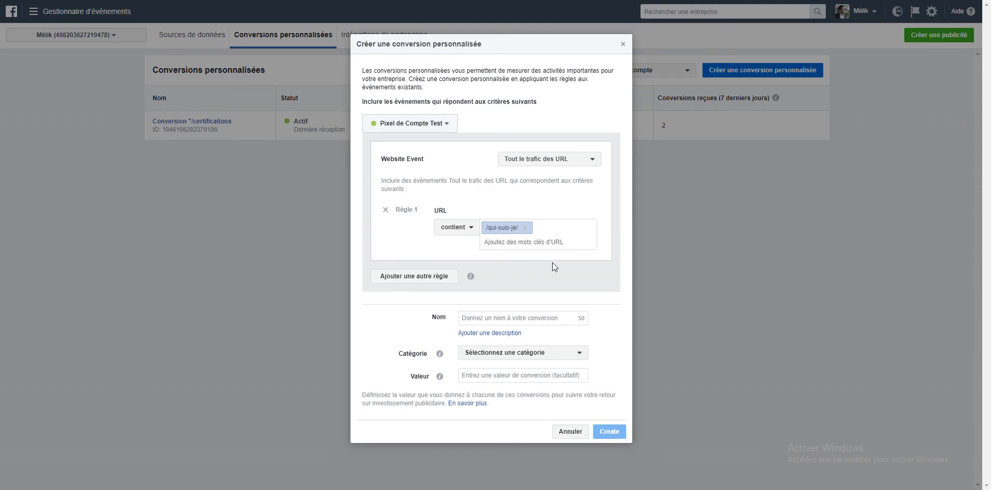
# Name the new custom conversion Conversion "/qui-suis-je"
pyautogui.click(526, 319)
pyautogui.write('COnv')
pyautogui.press('BackSpace')
pyautogui.press('BackSpace')
pyautogui.press('BackSpace')
pyautogui.press('BackSpace')
pyautogui.write('onv')
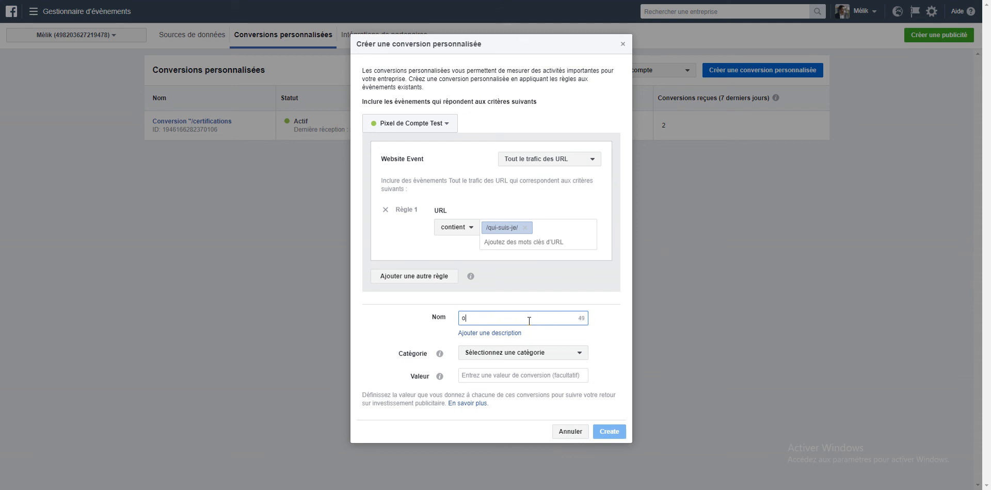
pyautogui.press('BackSpace')
pyautogui.press('BackSpace')
pyautogui.press('BackSpace')
pyautogui.write('Conversion "/qui')
pyautogui.write('-je"')
# Set the conversion's category to Afficher le contenu and leave its optional value empty
pyautogui.click(537, 354)
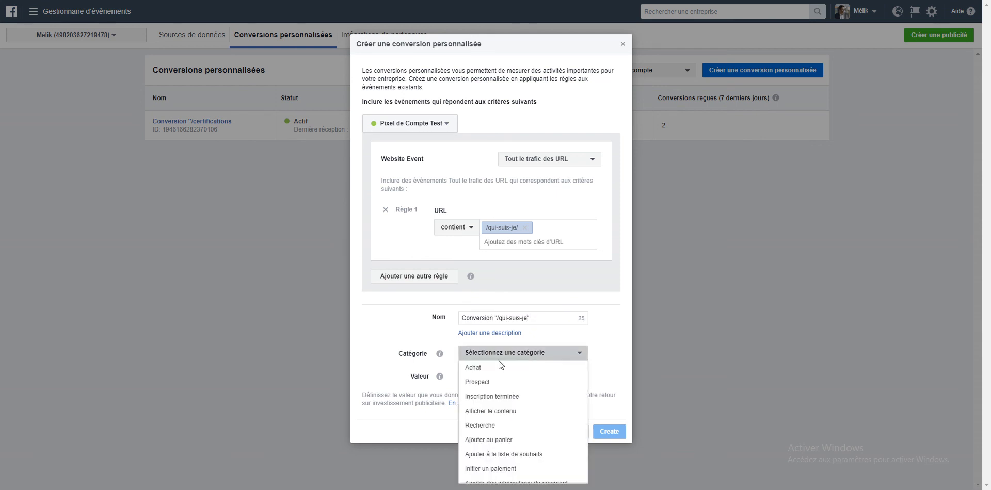
pyautogui.click(513, 418)
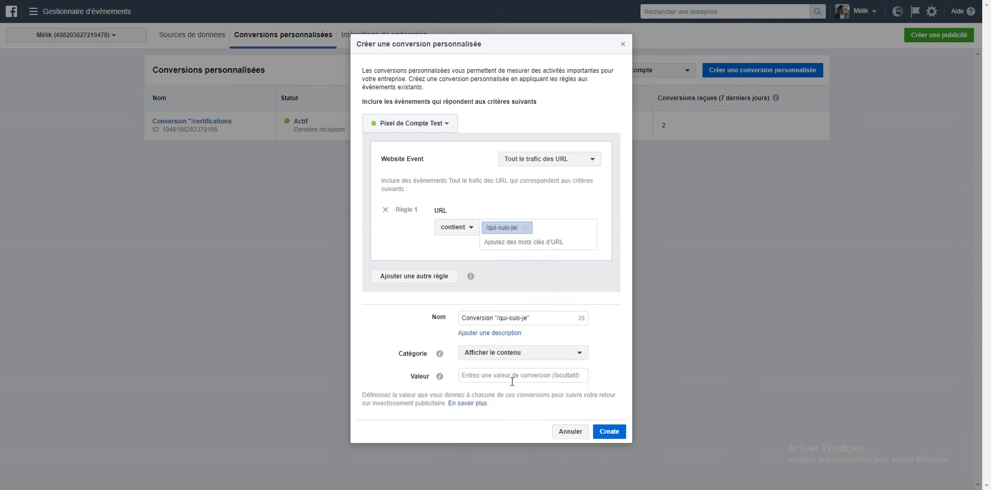
pyautogui.click(512, 355)
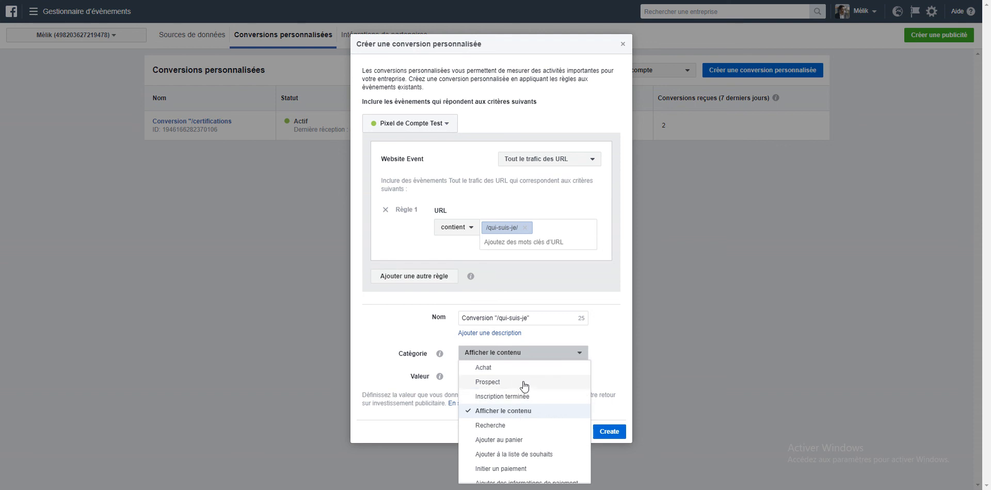
pyautogui.click(402, 332)
pyautogui.click(464, 375)
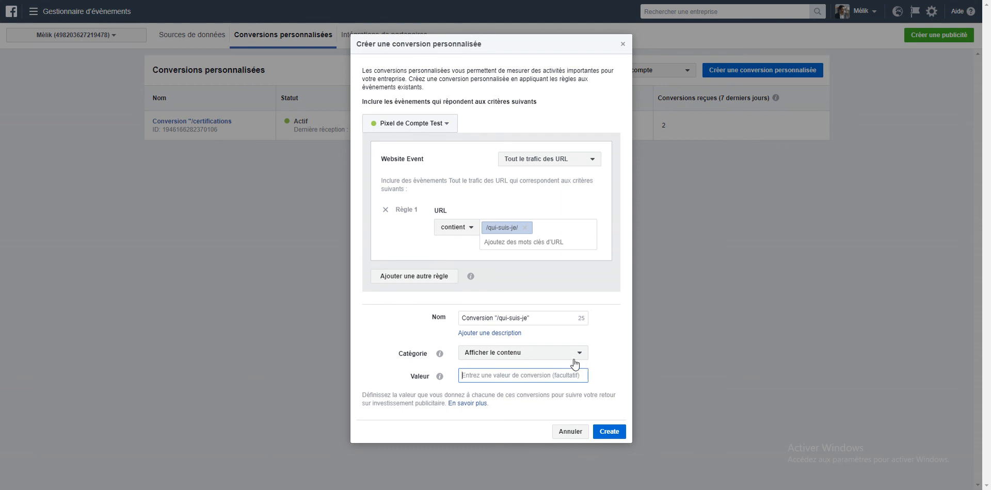
# Create the custom conversion and close its overview to return to the conversions list
pyautogui.click(613, 435)
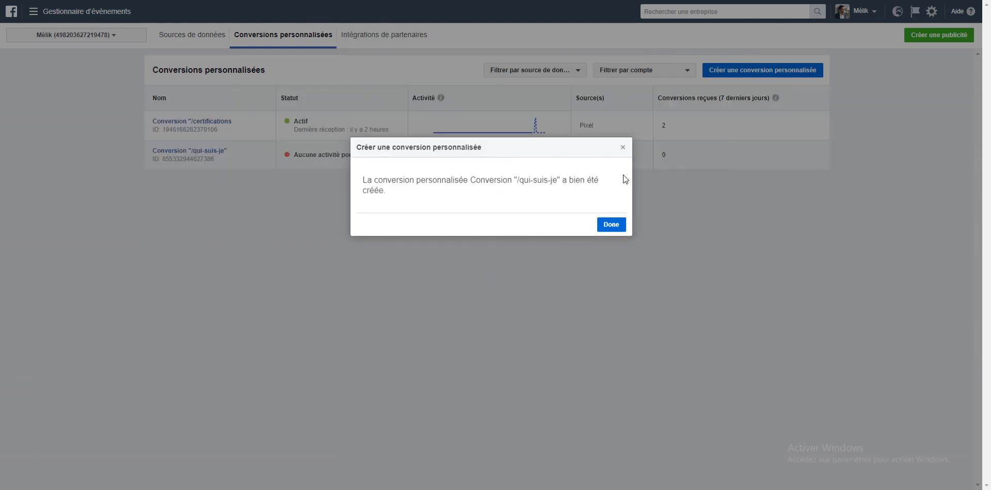
pyautogui.click(610, 225)
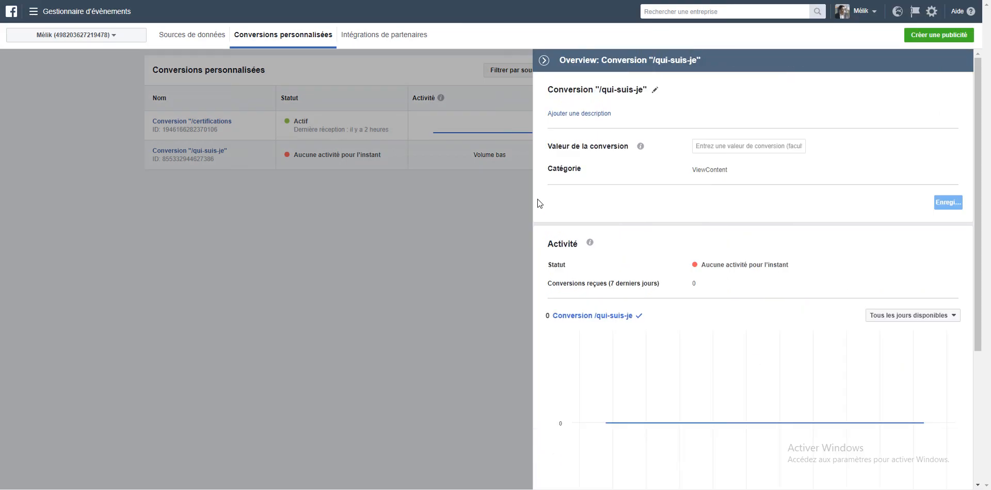
pyautogui.click(386, 221)
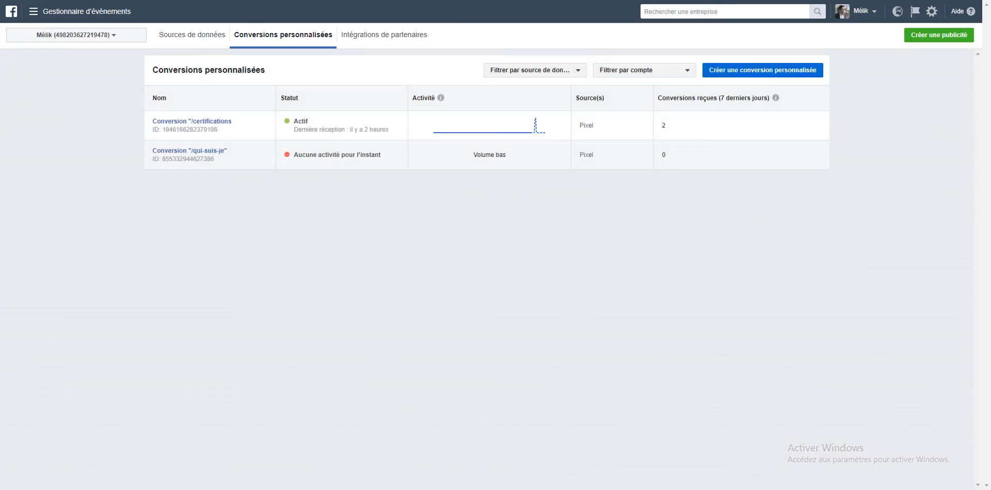
# Visit the website's Accueil and "Qui suis-je ?" pages to trigger the new conversion, and reload the custom conversions list
pyautogui.click(309, 0)
pyautogui.click(340, 16)
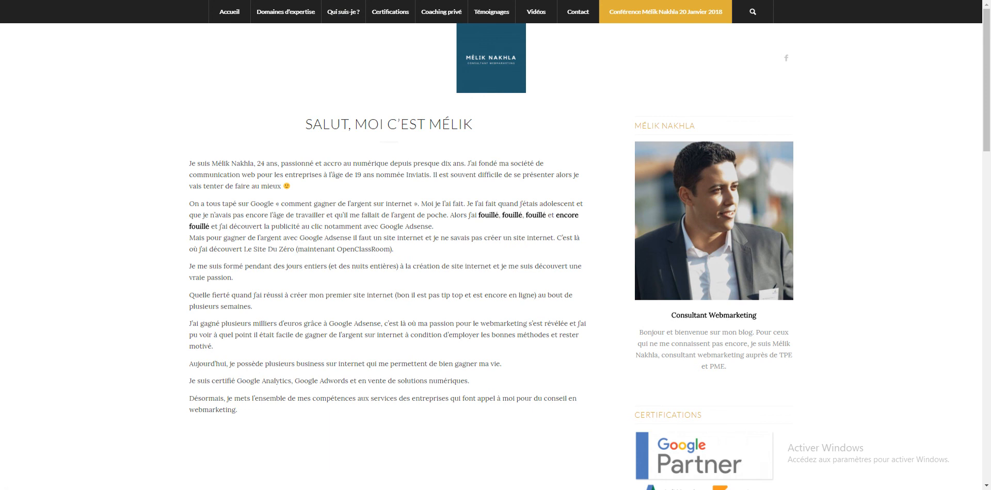
pyautogui.click(229, 12)
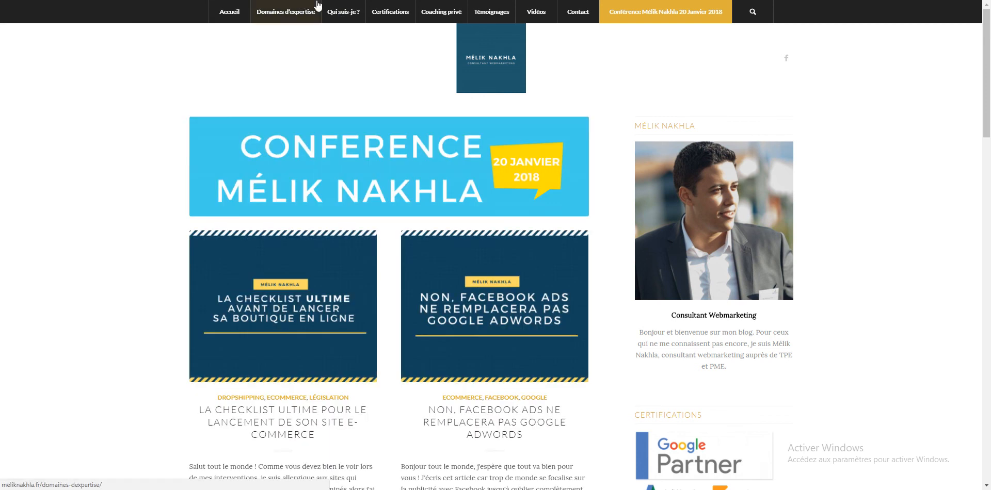
pyautogui.click(348, 15)
pyautogui.click(233, 0)
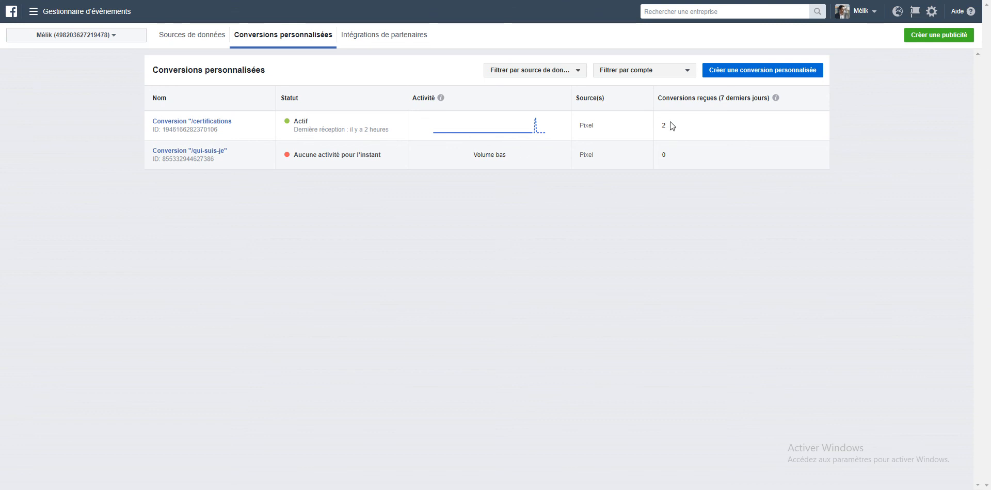
pyautogui.press('F5')
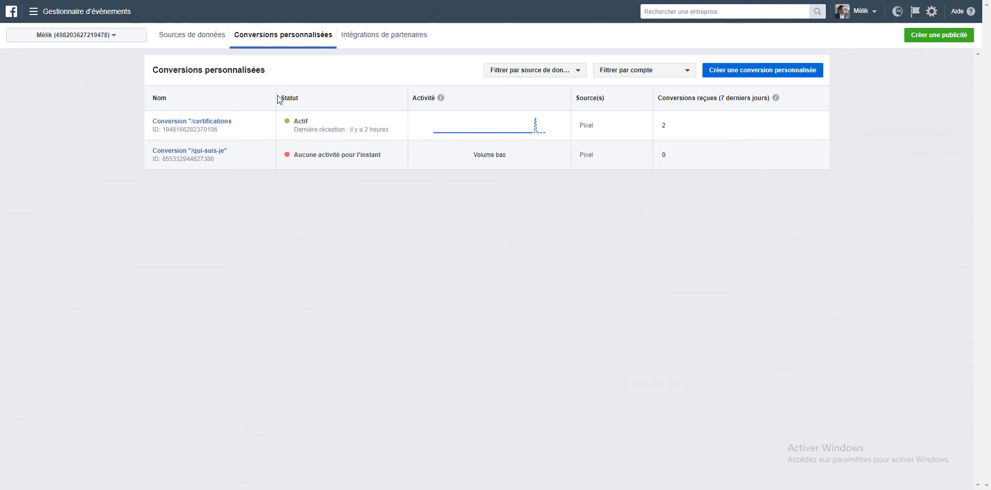